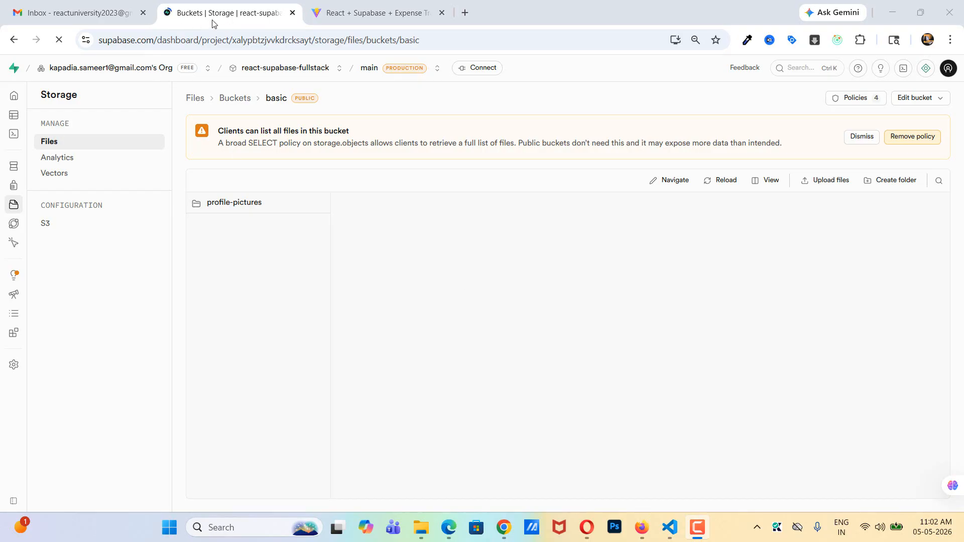
- Start a new table in the public schema of the project's table editor and name it transactions
{"action": "mouse_move", "coordinate": [14, 143]}
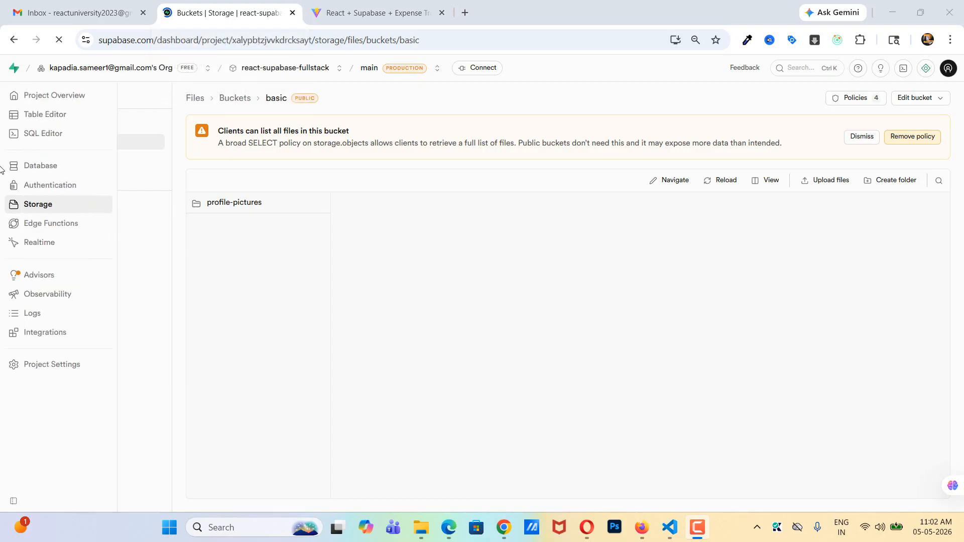
{"action": "left_click", "coordinate": [39, 115]}
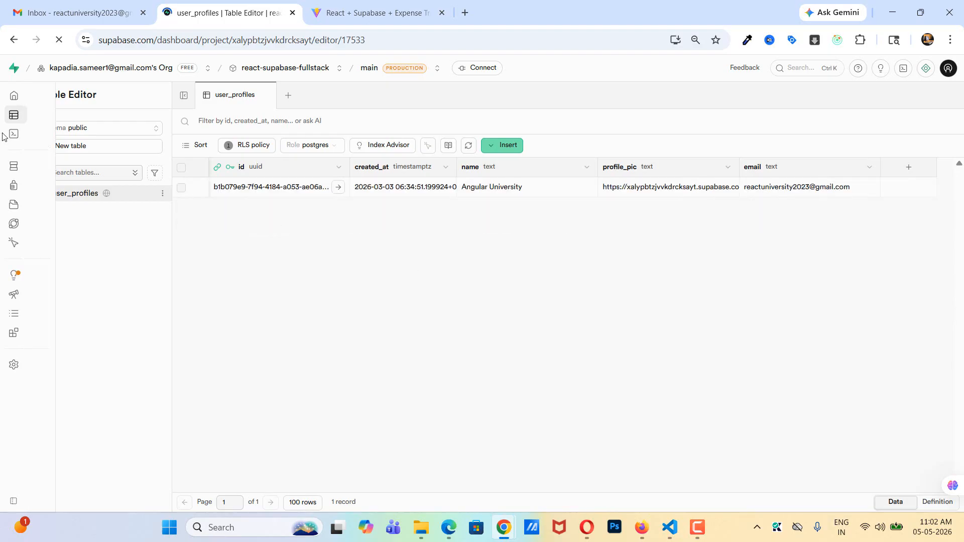
{"action": "left_click", "coordinate": [72, 151]}
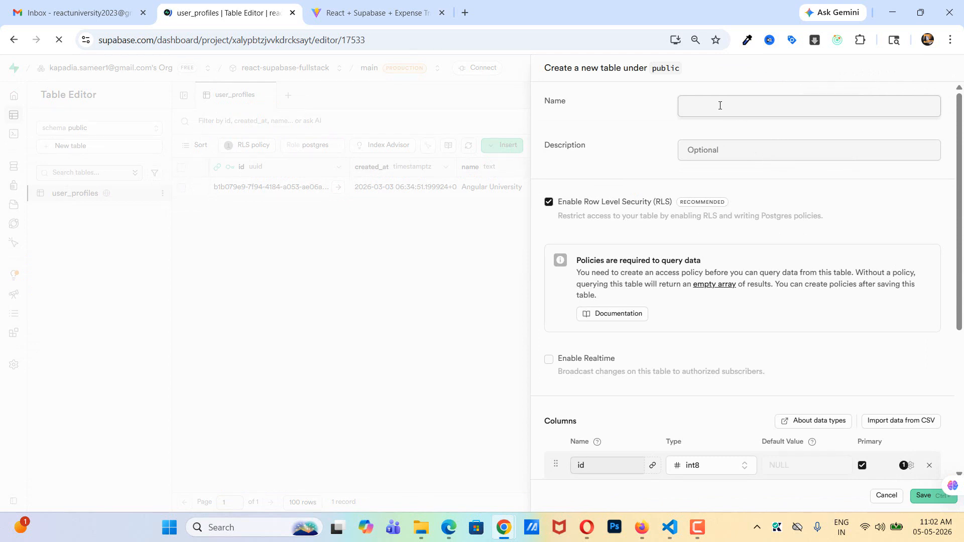
{"action": "type", "text": "transactions"}
- Add a column named title with the data type text to the transactions table
{"action": "scroll", "coordinate": [680, 306], "scroll_direction": "down", "scroll_amount": 3}
{"action": "scroll", "coordinate": [681, 306], "scroll_direction": "down", "scroll_amount": 3}
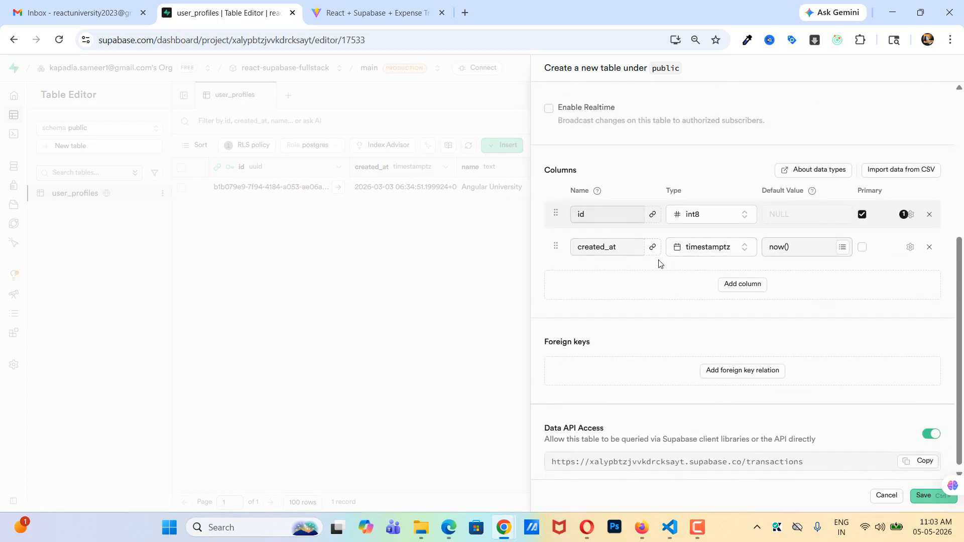
{"action": "left_click", "coordinate": [732, 290]}
{"action": "left_click", "coordinate": [612, 266]}
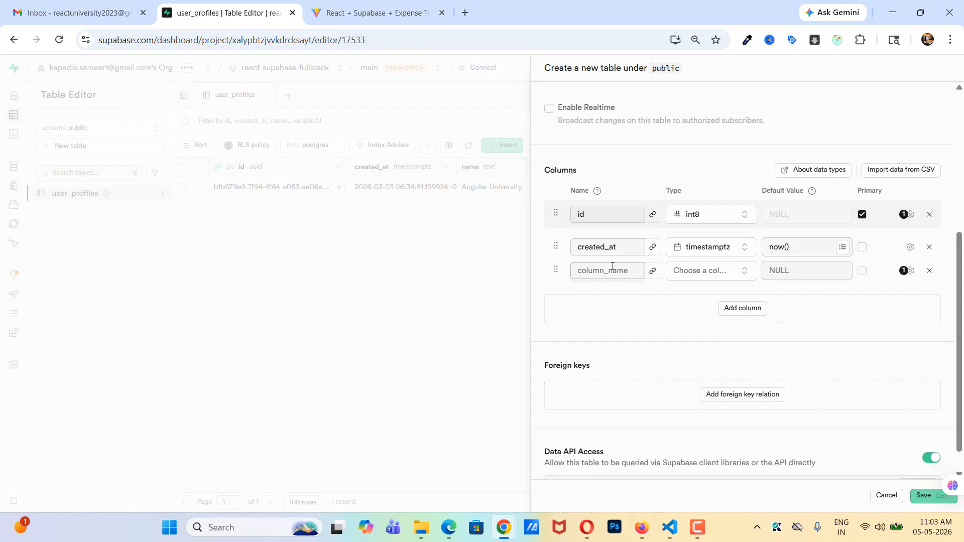
{"action": "type", "text": "title"}
{"action": "left_click", "coordinate": [700, 273]}
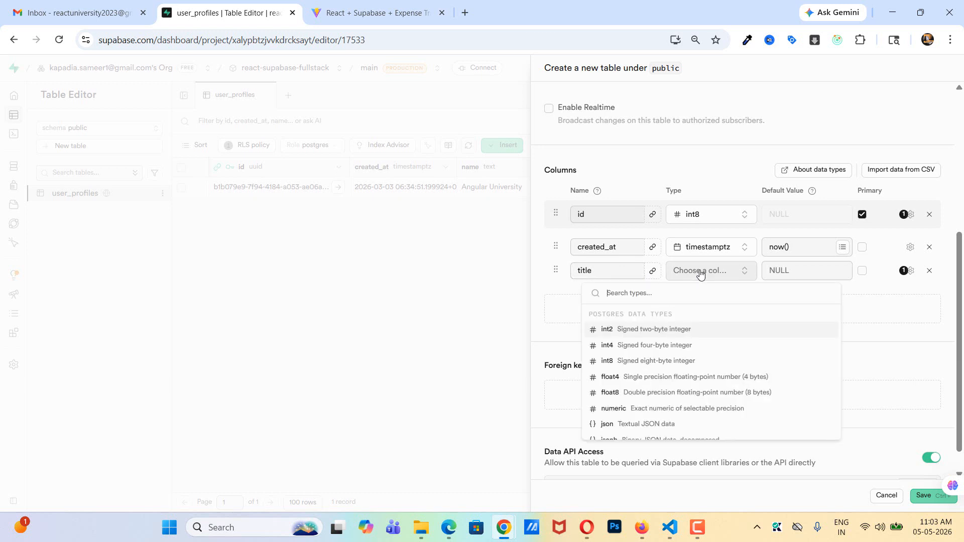
{"action": "left_click", "coordinate": [700, 272]}
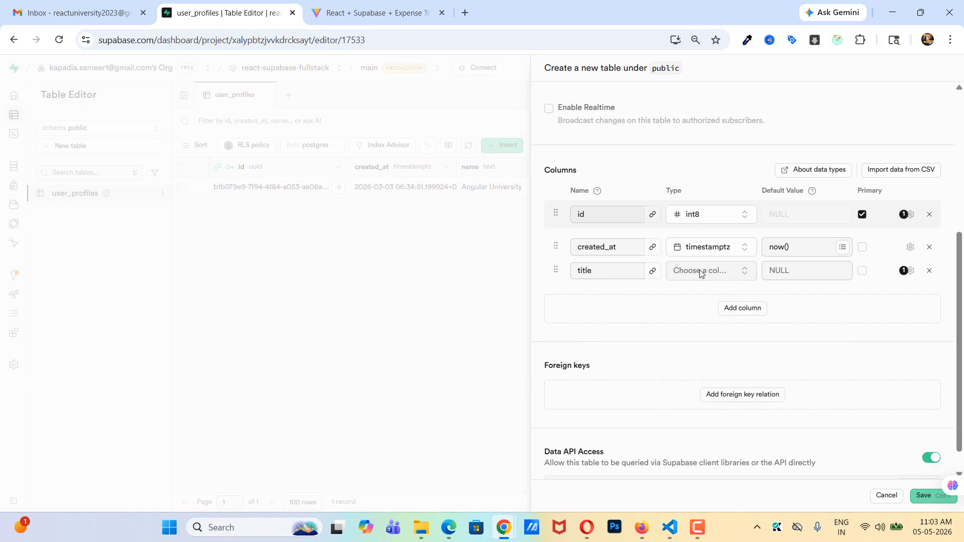
{"action": "left_click", "coordinate": [701, 272]}
{"action": "type", "text": "te"}
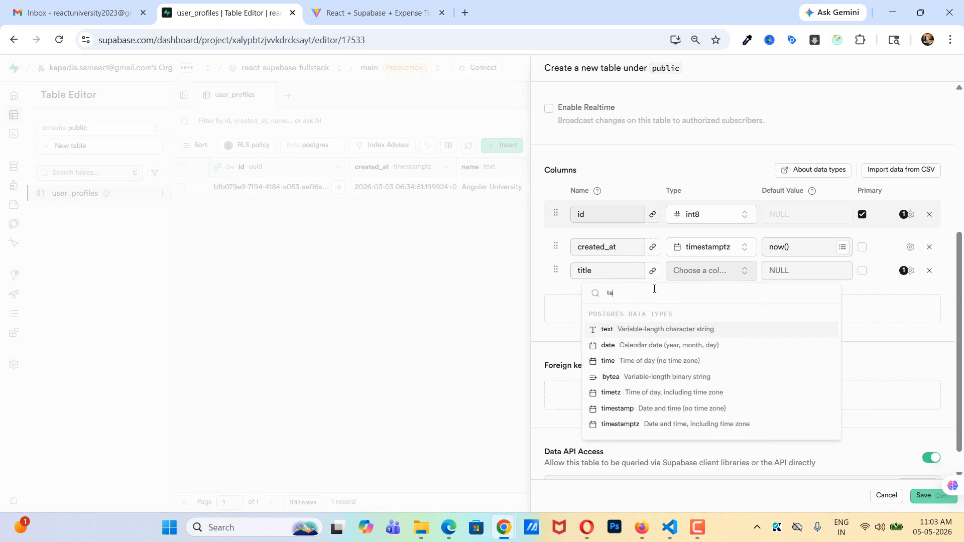
{"action": "left_click", "coordinate": [639, 330]}
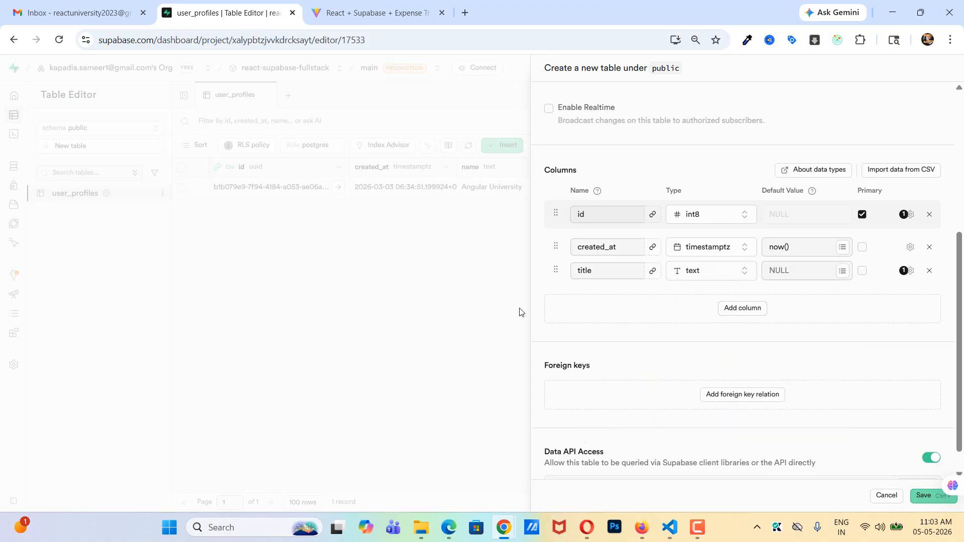
- Add a column named type with the data type text to the transactions table
{"action": "left_click", "coordinate": [723, 311]}
{"action": "left_click", "coordinate": [597, 295]}
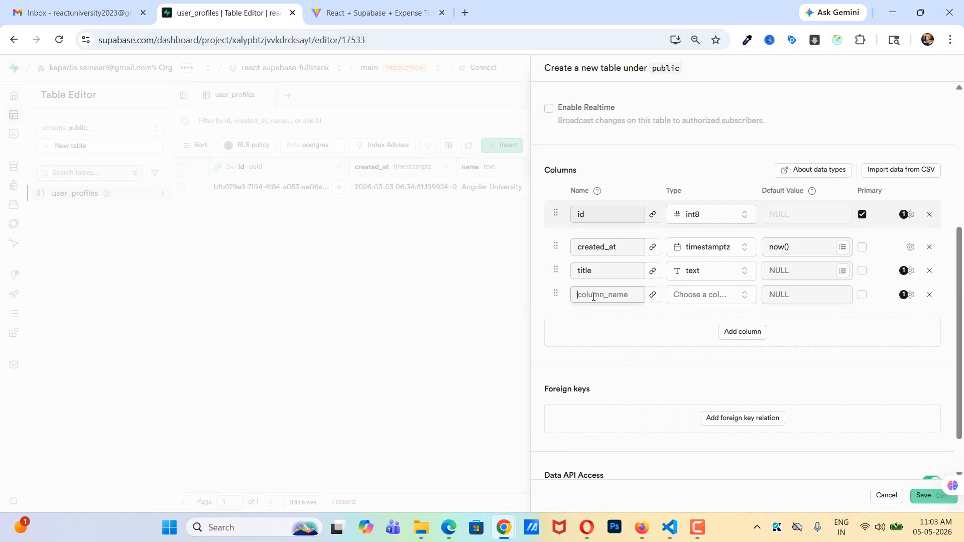
{"action": "type", "text": "type"}
{"action": "left_click", "coordinate": [682, 300]}
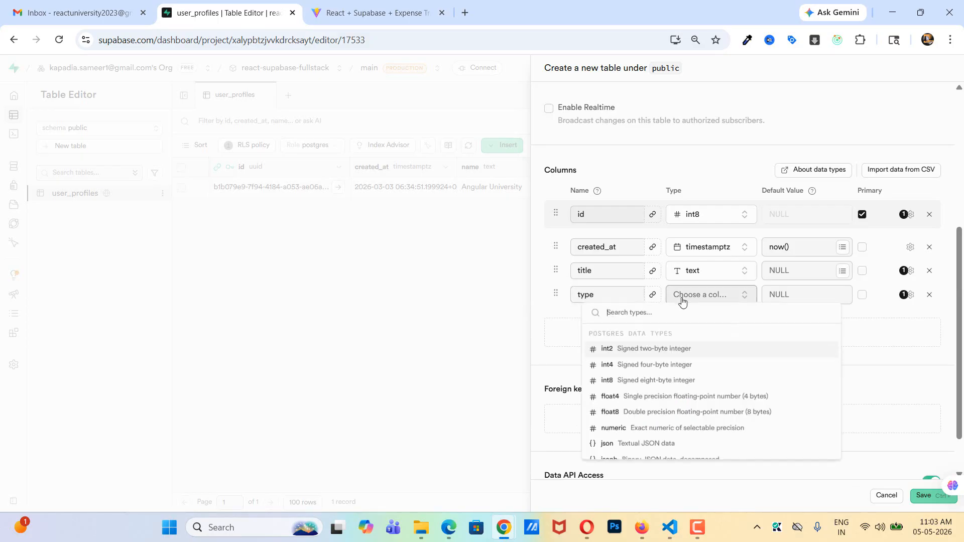
{"action": "type", "text": "text"}
{"action": "left_click", "coordinate": [628, 355]}
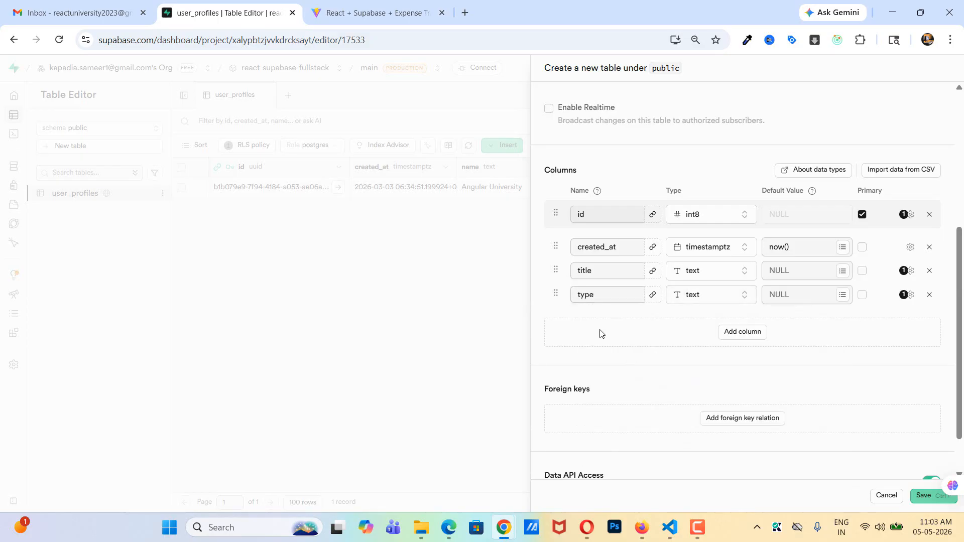
- Add a column named category with the data type text to the transactions table
{"action": "left_click", "coordinate": [741, 332]}
{"action": "left_click", "coordinate": [579, 315]}
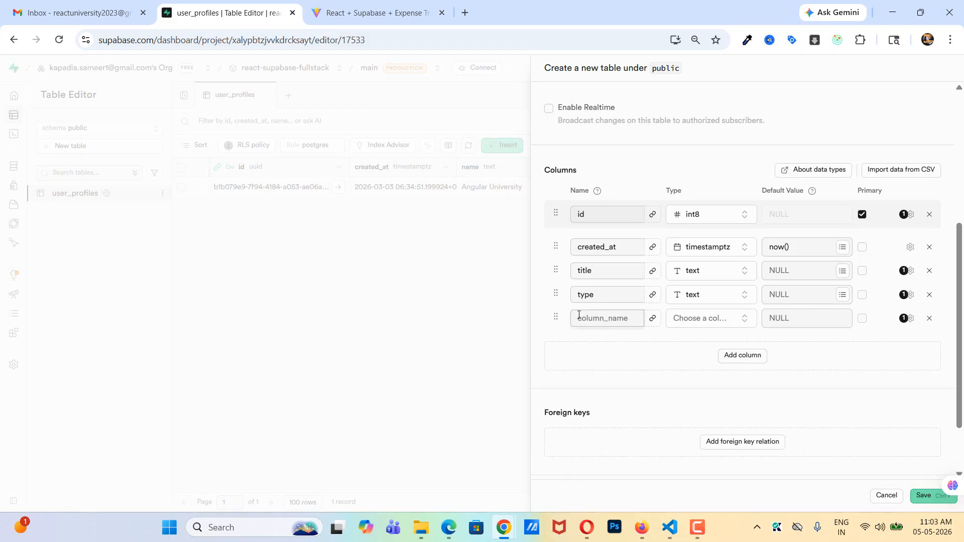
{"action": "type", "text": "category"}
{"action": "left_click", "coordinate": [698, 319]}
{"action": "type", "text": "te"}
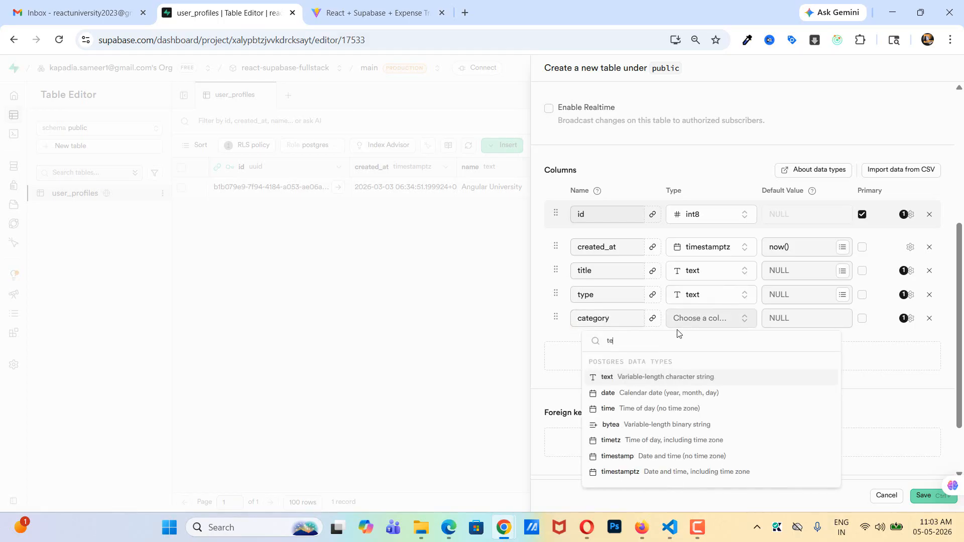
{"action": "left_click", "coordinate": [617, 376]}
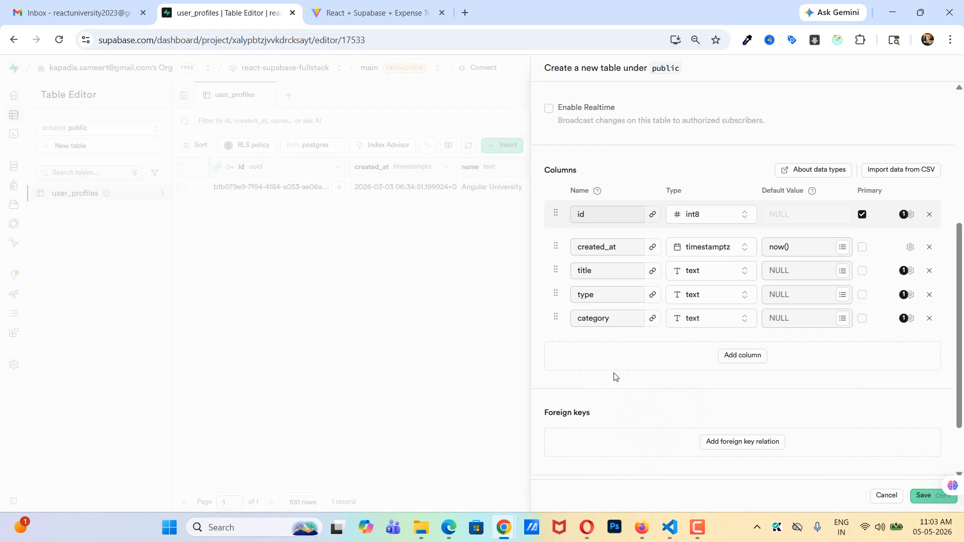
- Add a column named amount with the data type text to the transactions table
{"action": "left_click", "coordinate": [743, 358]}
{"action": "left_click", "coordinate": [608, 346]}
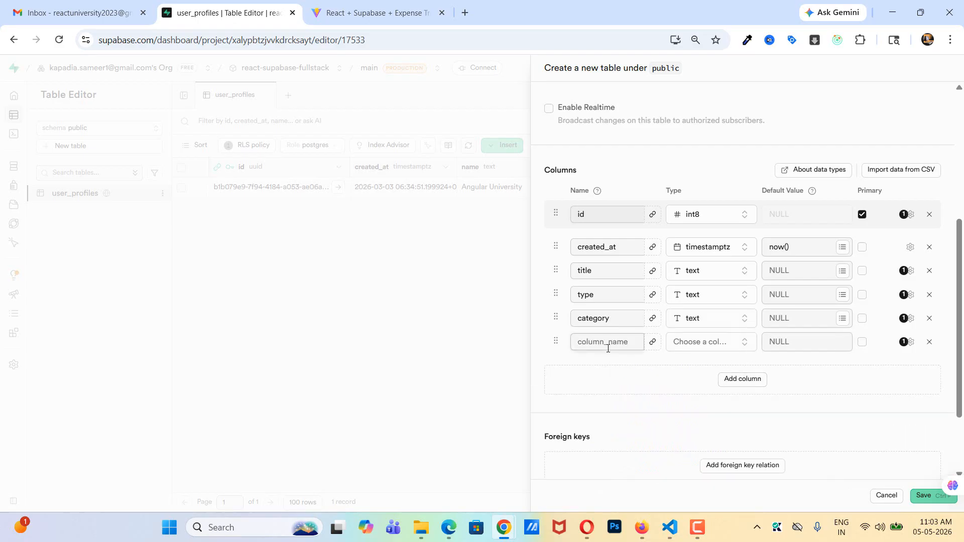
{"action": "type", "text": "amount"}
{"action": "left_click", "coordinate": [709, 352]}
{"action": "type", "text": "text"}
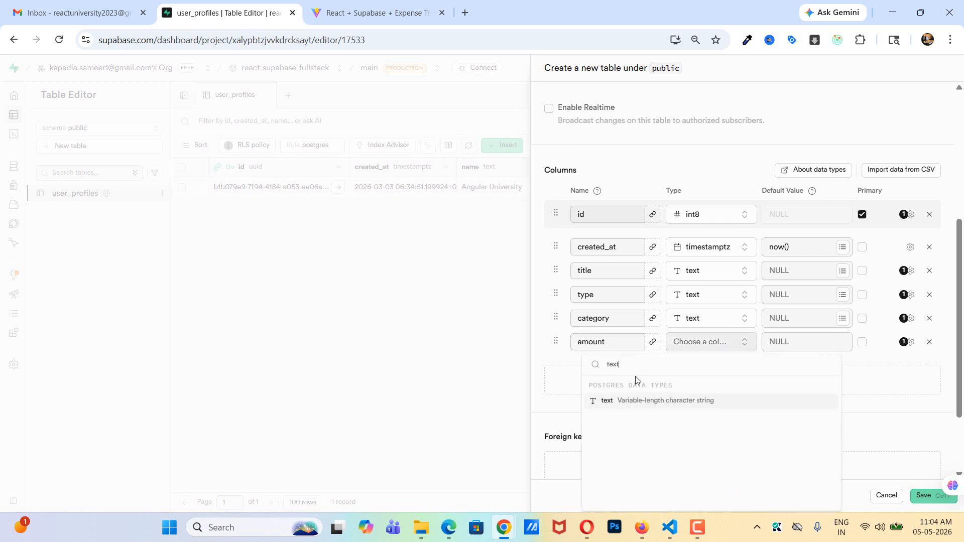
{"action": "left_click", "coordinate": [623, 400]}
- Add a column named user_id with the data type int8 to the transactions table
{"action": "left_click", "coordinate": [734, 379]}
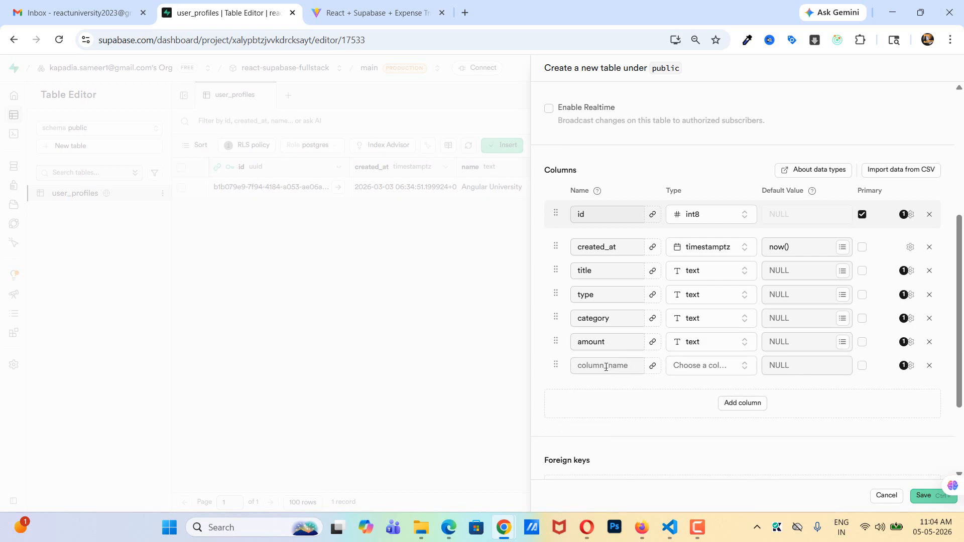
{"action": "left_click", "coordinate": [606, 366]}
{"action": "type", "text": "user_id"}
{"action": "left_click", "coordinate": [698, 373]}
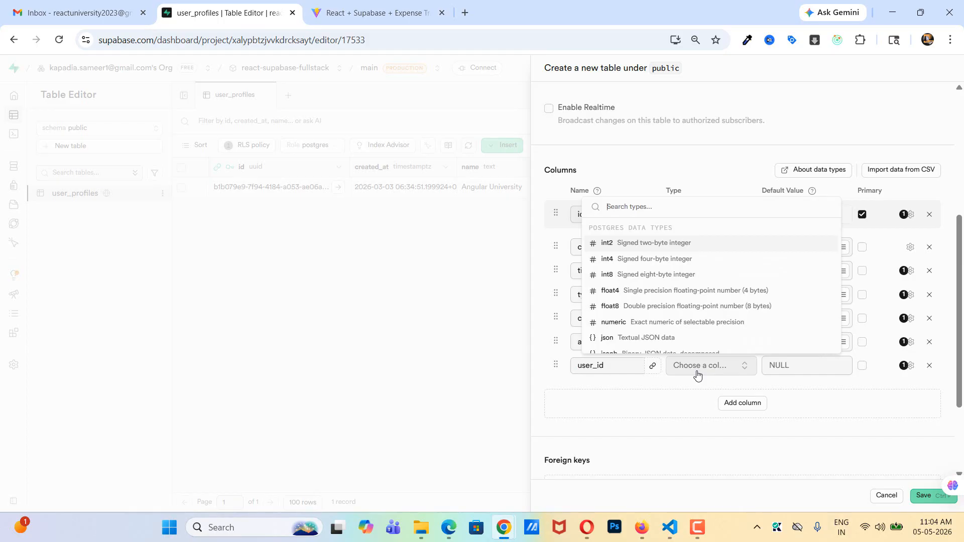
{"action": "left_click", "coordinate": [641, 276]}
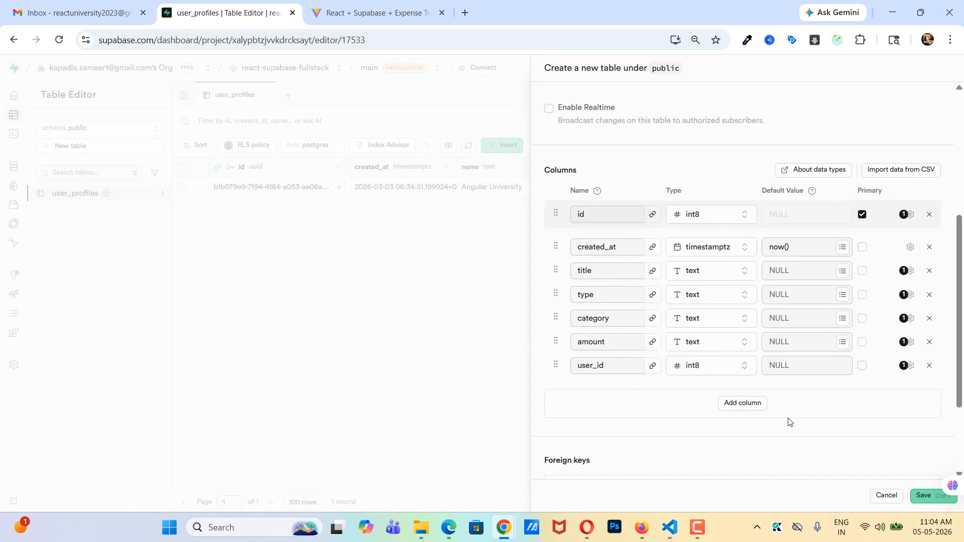
- Start a foreign key relation on the transactions table that references the public user_profiles table
{"action": "scroll", "coordinate": [788, 419], "scroll_direction": "down", "scroll_amount": 3}
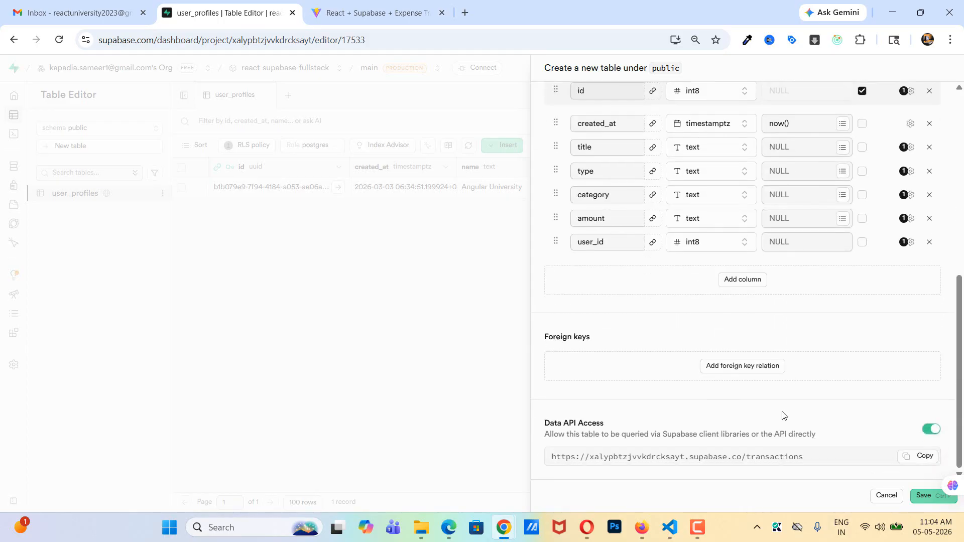
{"action": "left_click", "coordinate": [733, 369]}
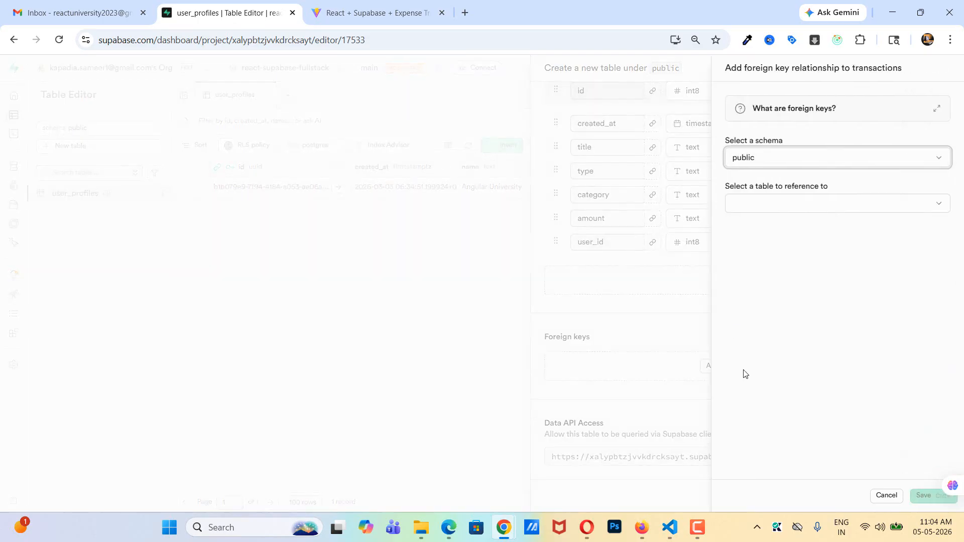
{"action": "left_click", "coordinate": [813, 198]}
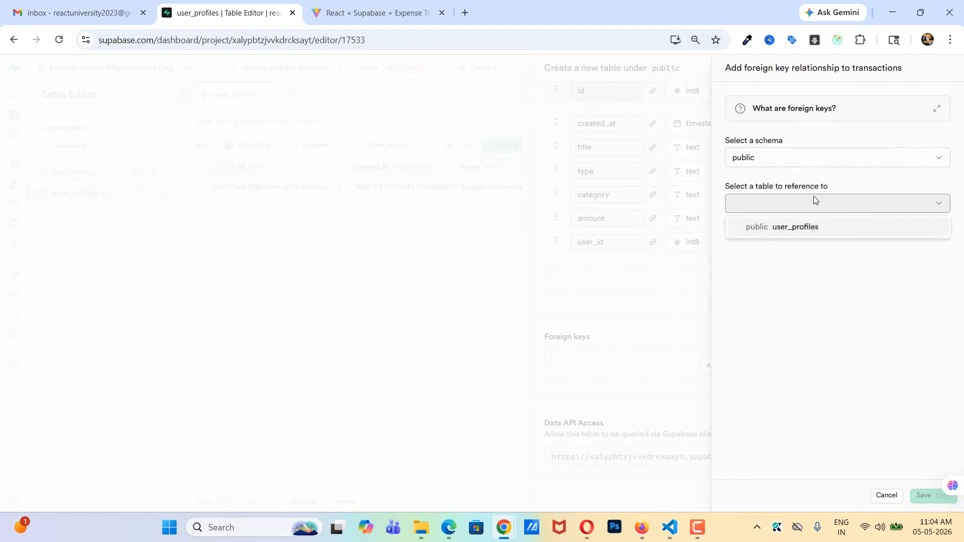
{"action": "left_click", "coordinate": [788, 234]}
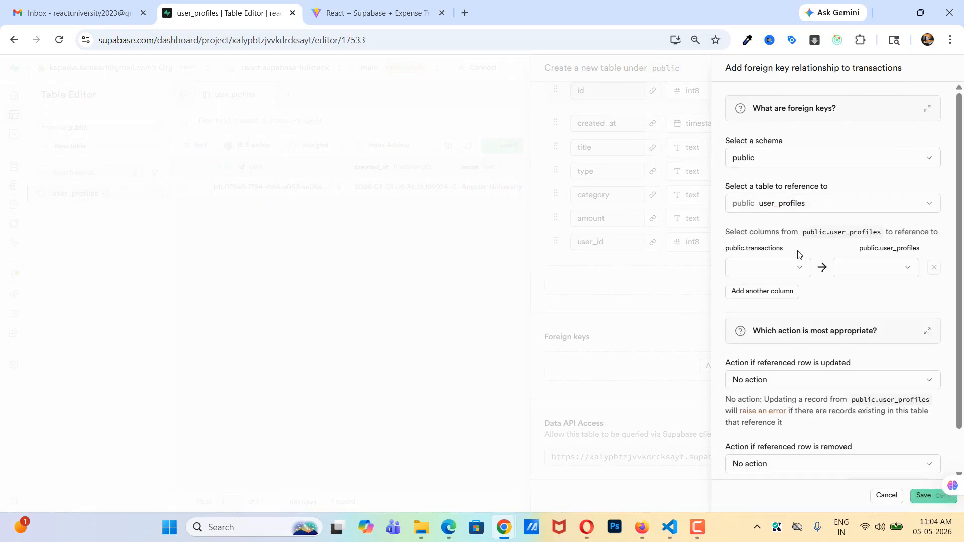
- Map user_id in transactions to id in user_profiles, and save the foreign key relation and the new table
{"action": "left_click", "coordinate": [790, 270]}
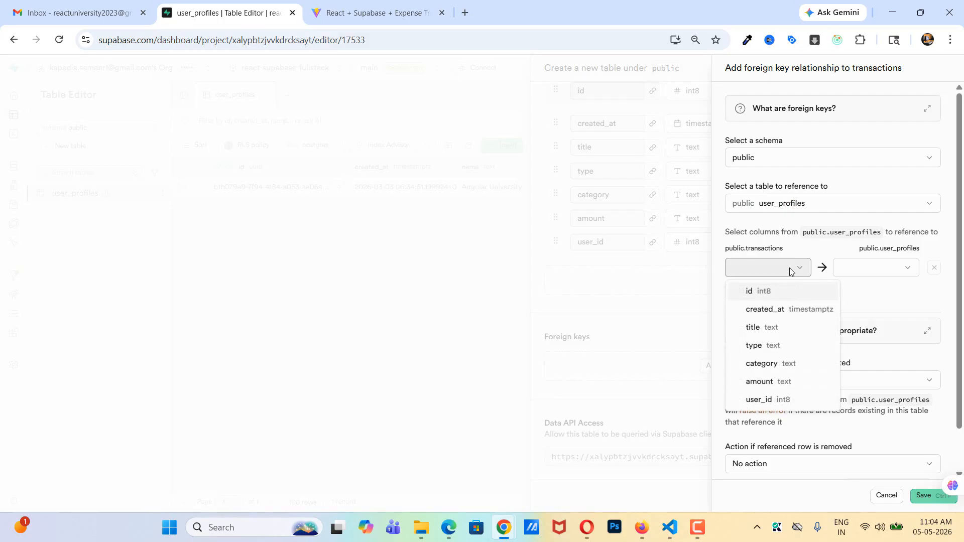
{"action": "left_click", "coordinate": [772, 401]}
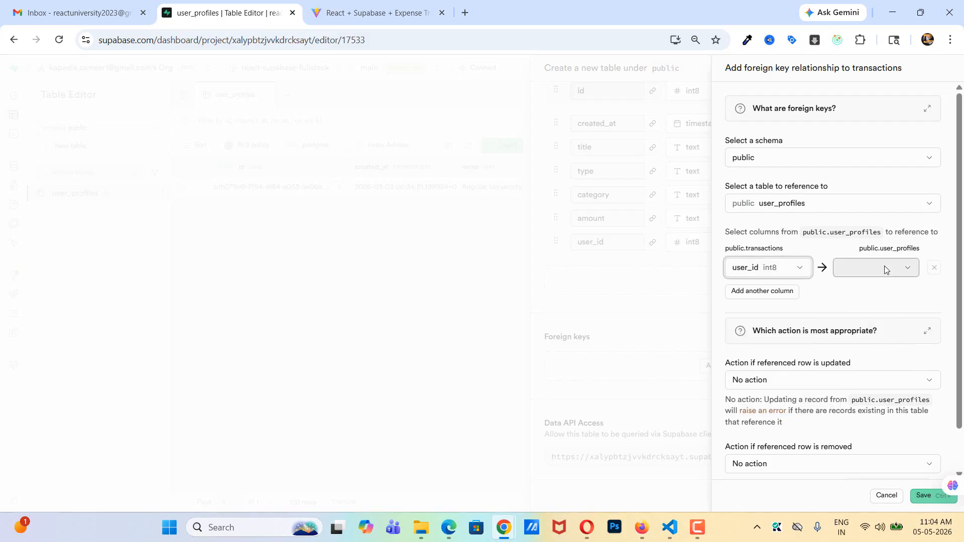
{"action": "left_click", "coordinate": [887, 270]}
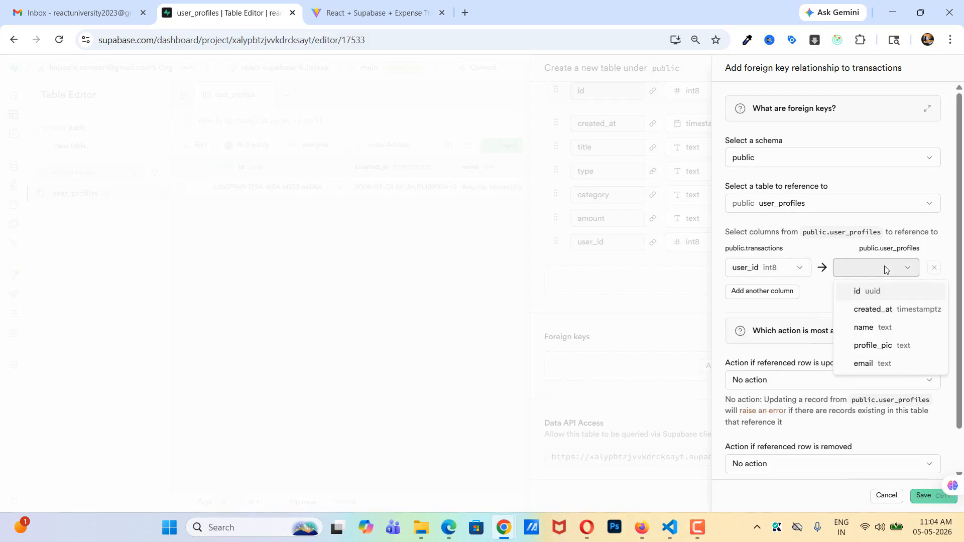
{"action": "left_click", "coordinate": [872, 293]}
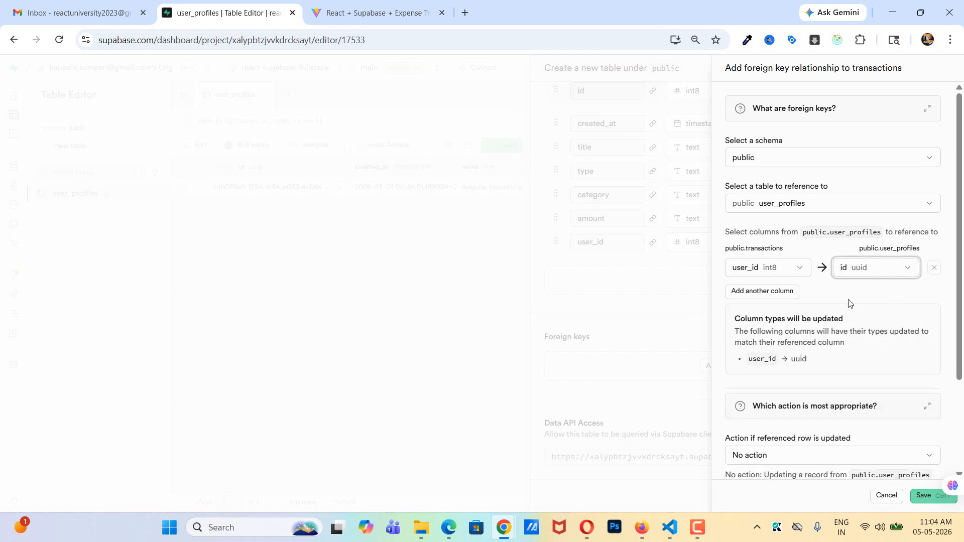
{"action": "scroll", "coordinate": [849, 303], "scroll_direction": "down", "scroll_amount": 2}
{"action": "scroll", "coordinate": [848, 303], "scroll_direction": "down", "scroll_amount": 2}
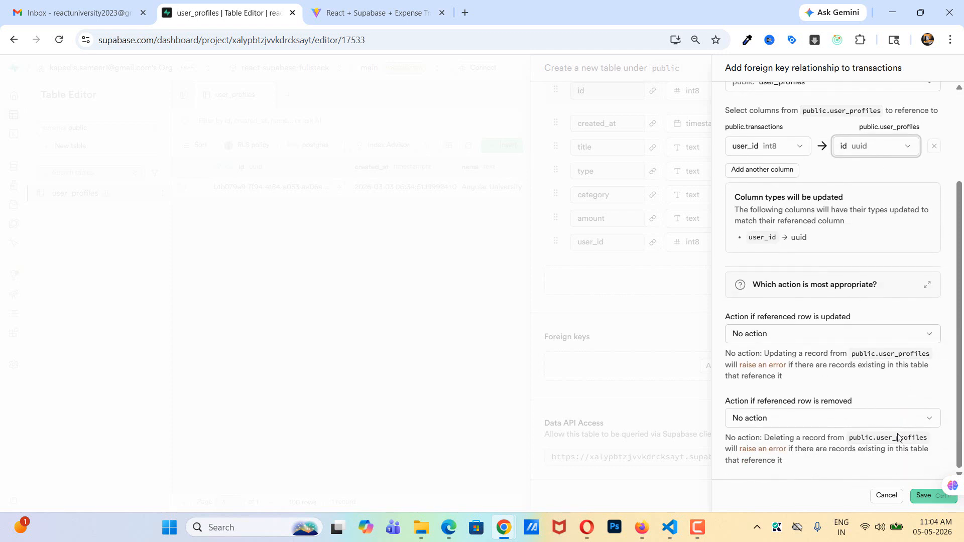
{"action": "left_click", "coordinate": [923, 497]}
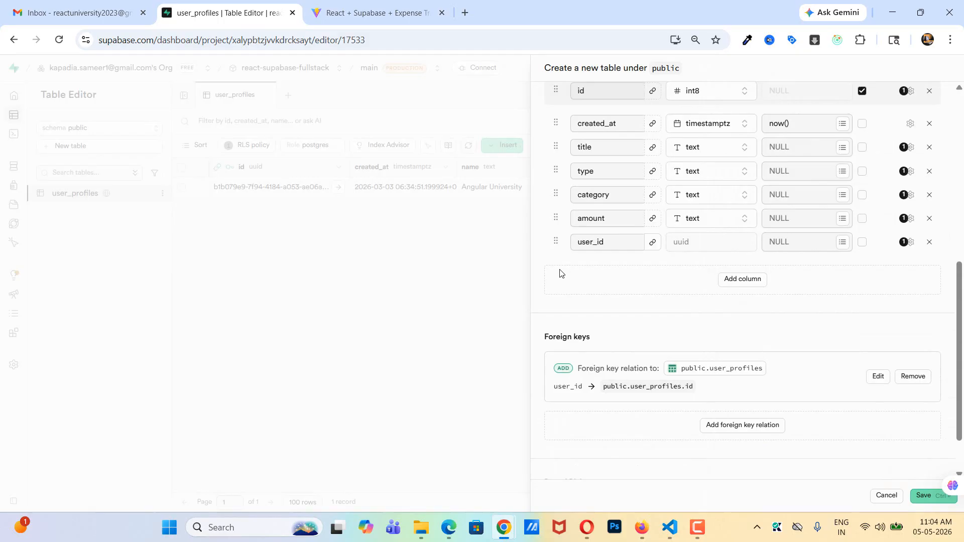
{"action": "left_click", "coordinate": [917, 497]}
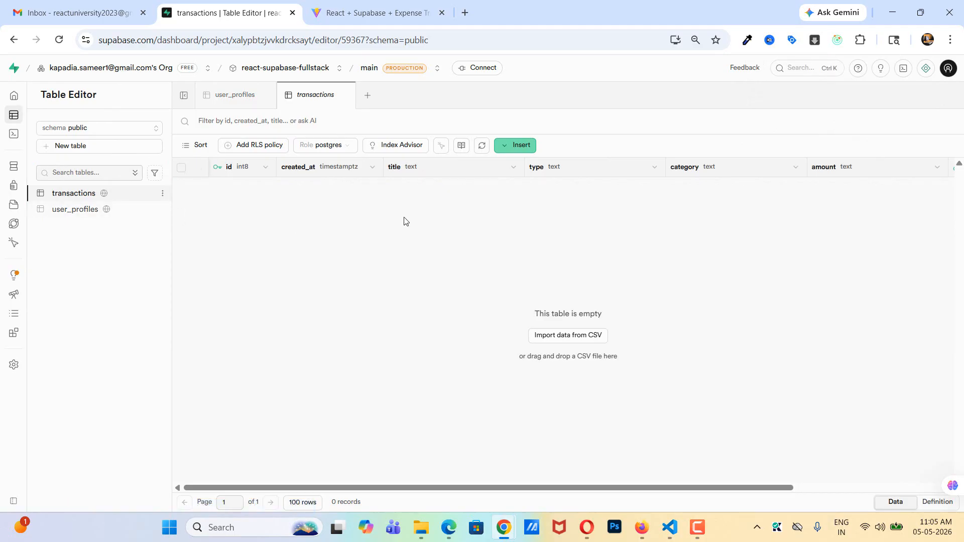
- Start a new Row Level Security policy on the transactions table named full permissions that applies to ALL commands
{"action": "left_click", "coordinate": [250, 150]}
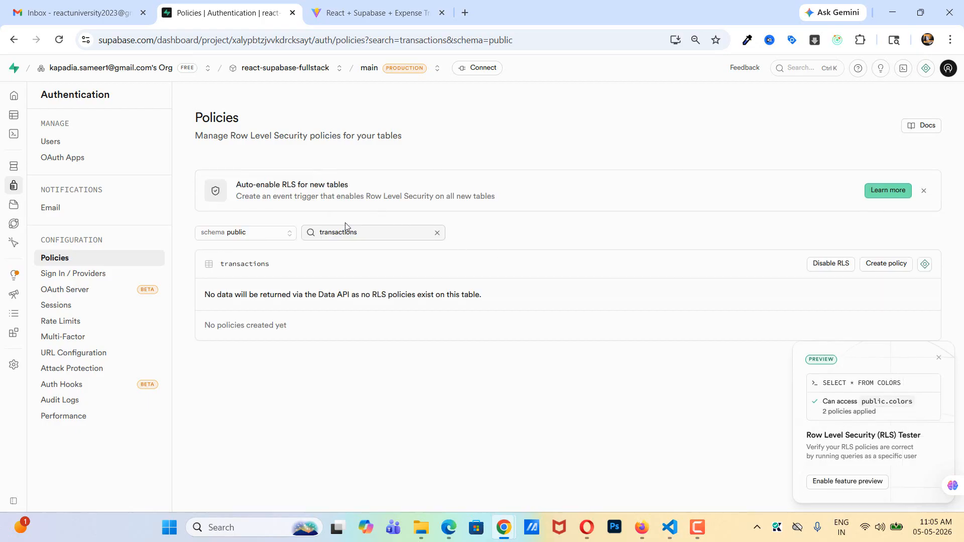
{"action": "left_click", "coordinate": [879, 270]}
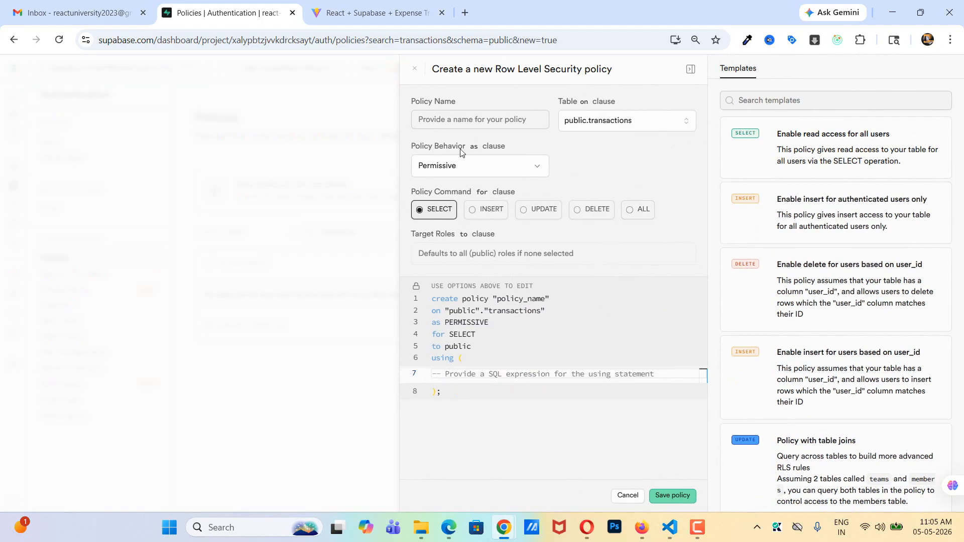
{"action": "left_click", "coordinate": [465, 121]}
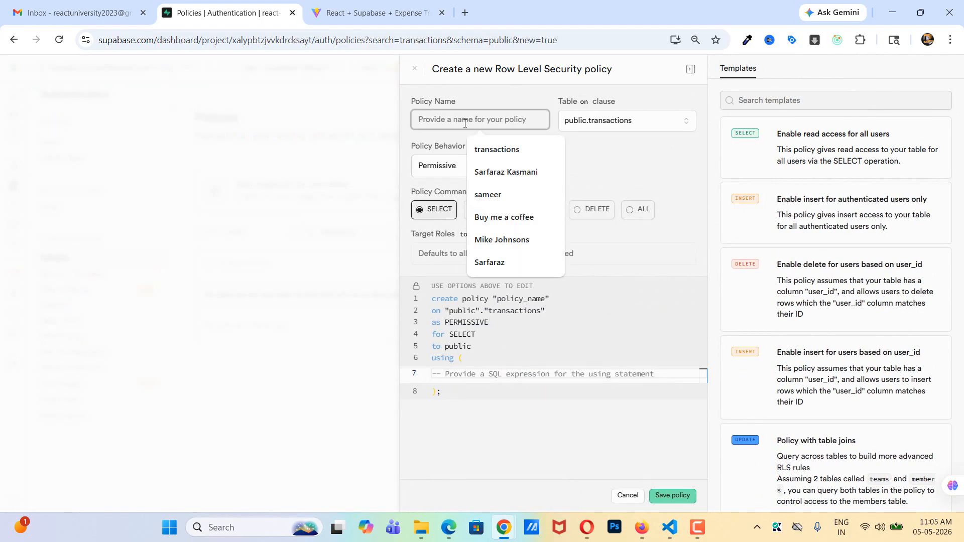
{"action": "type", "text": "a"}
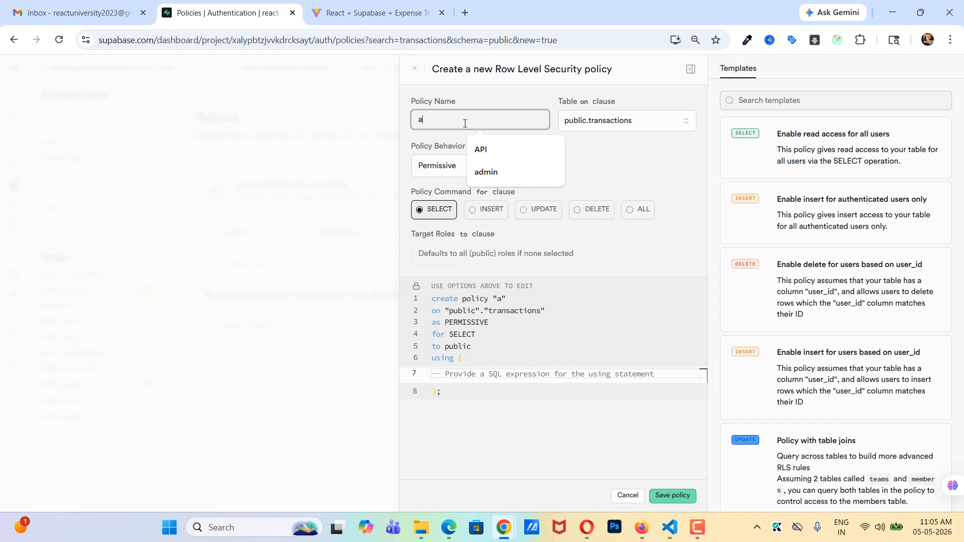
{"action": "key", "text": "BackSpace"}
{"action": "type", "text": "full per"}
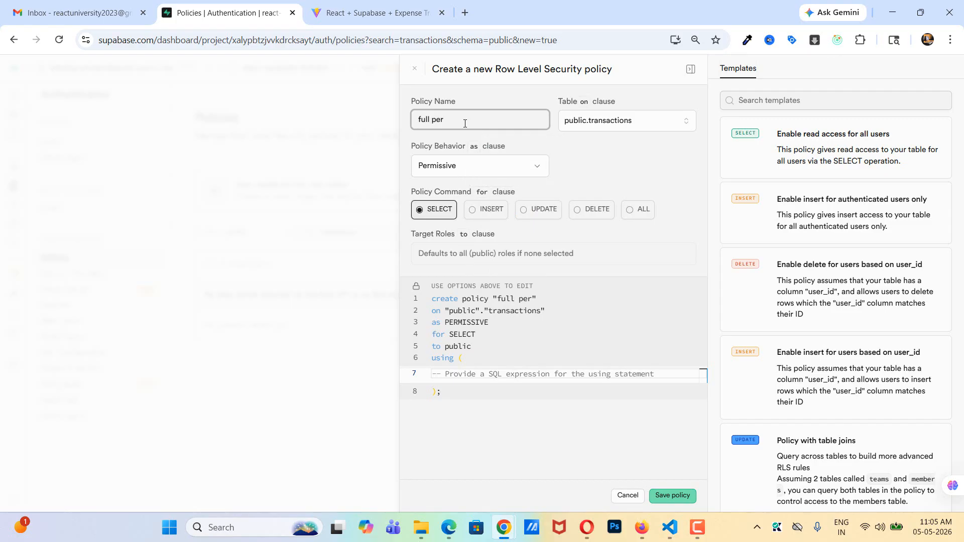
{"action": "type", "text": "missions"}
{"action": "left_click", "coordinate": [630, 211]}
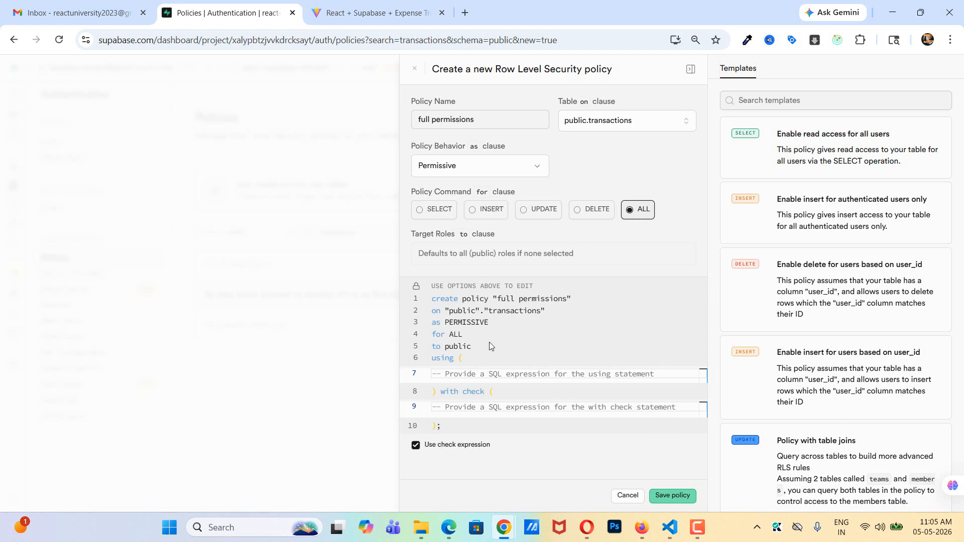
- Set both the using and with check expressions of the policy to true, and save the policy
{"action": "left_click", "coordinate": [457, 374]}
{"action": "type", "text": "true"}
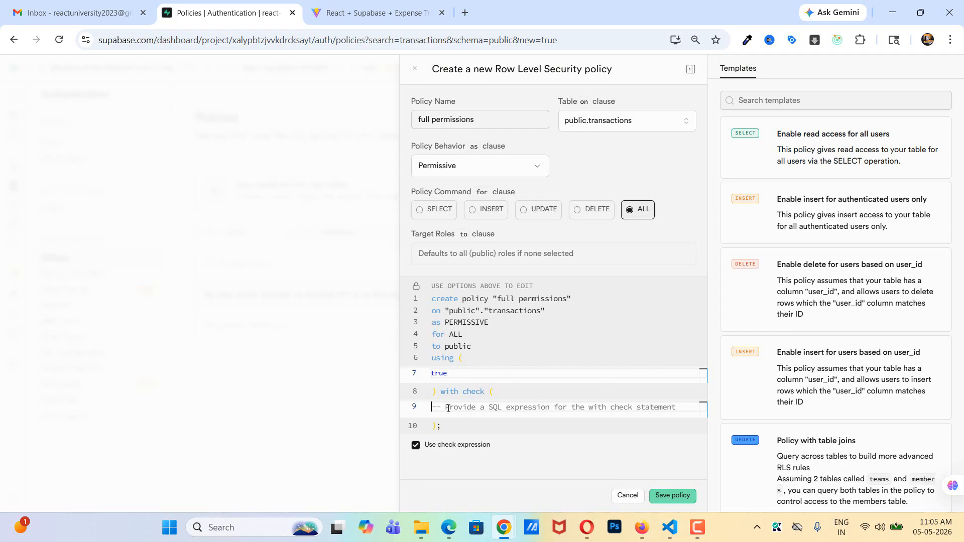
{"action": "type", "text": "true"}
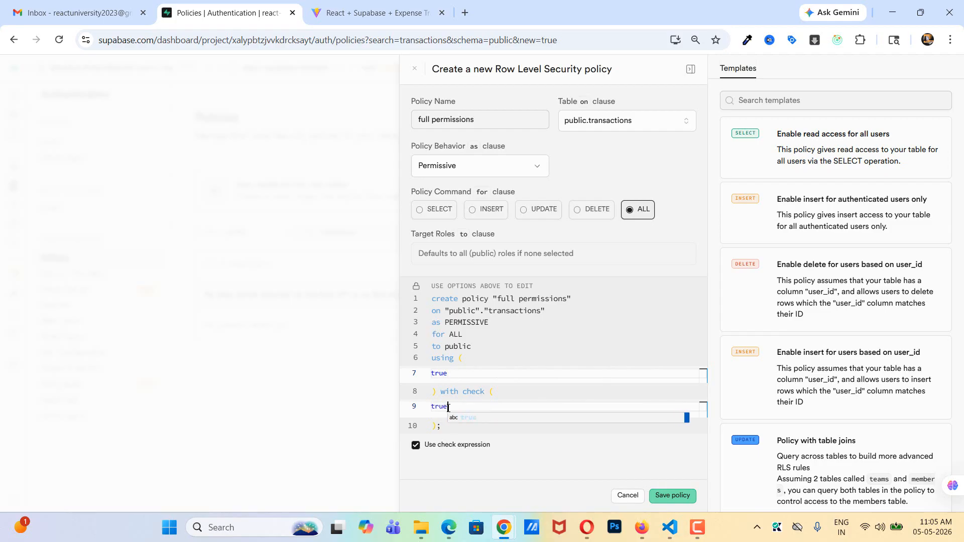
{"action": "left_click", "coordinate": [531, 448]}
{"action": "left_click", "coordinate": [672, 496]}
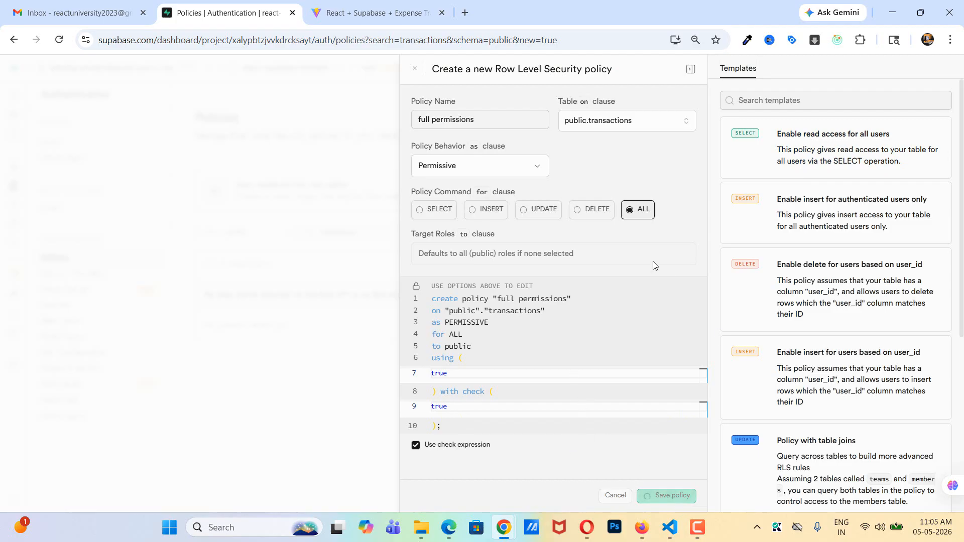